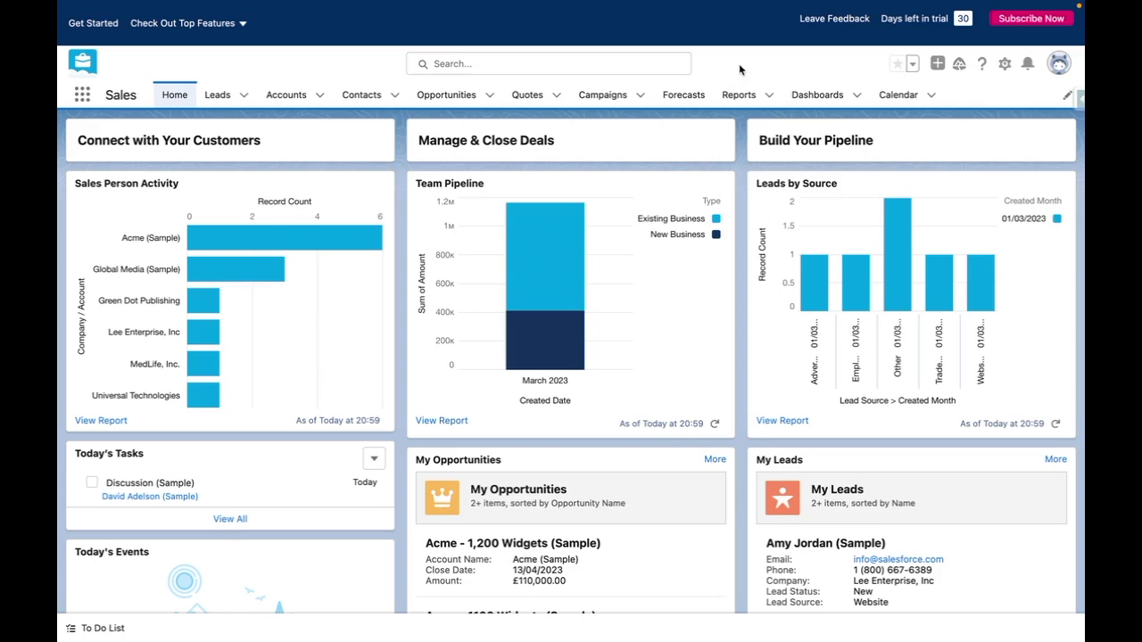
Open Setup from the gear menu and reach the Sandboxes page via a Quick Find search for 'sand'.
click(1006, 65)
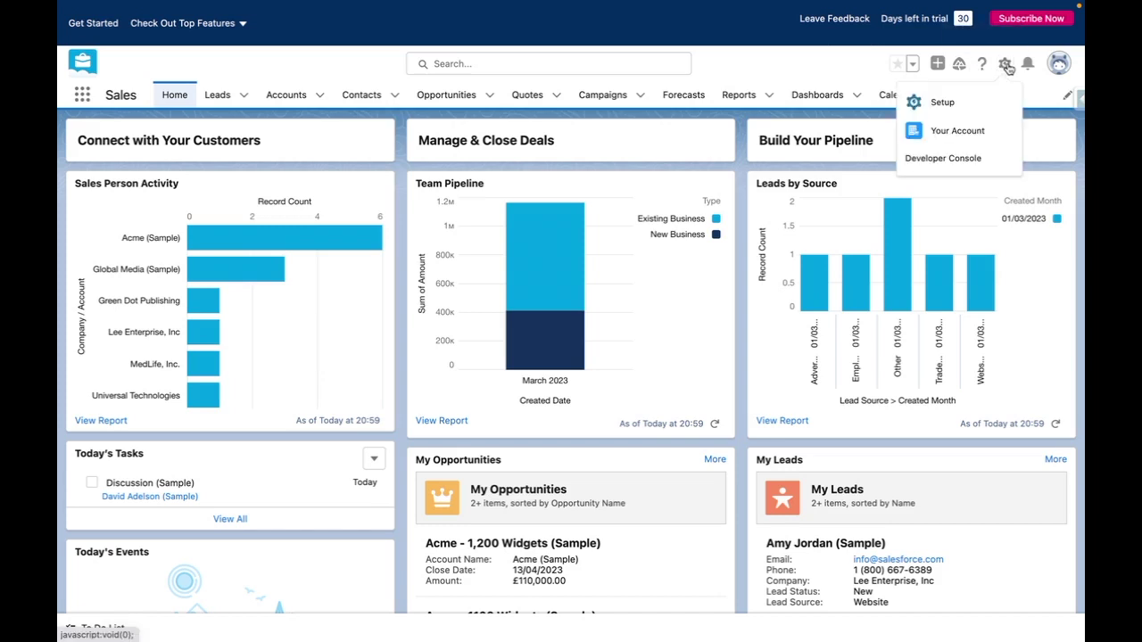
click(953, 105)
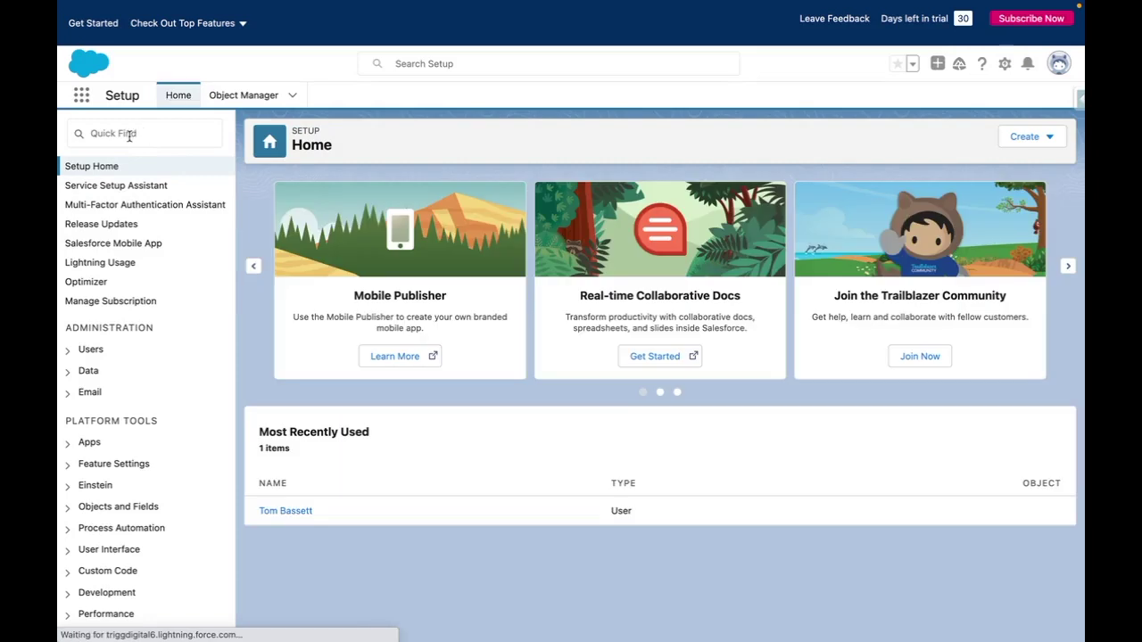
click(148, 134)
text(san)
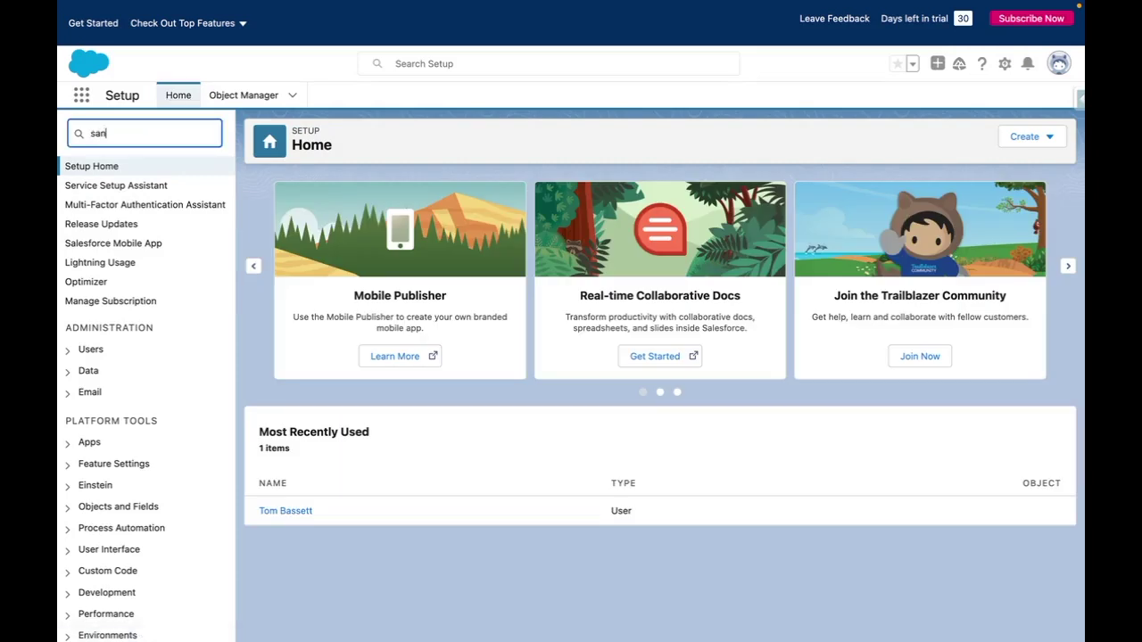
text(d)
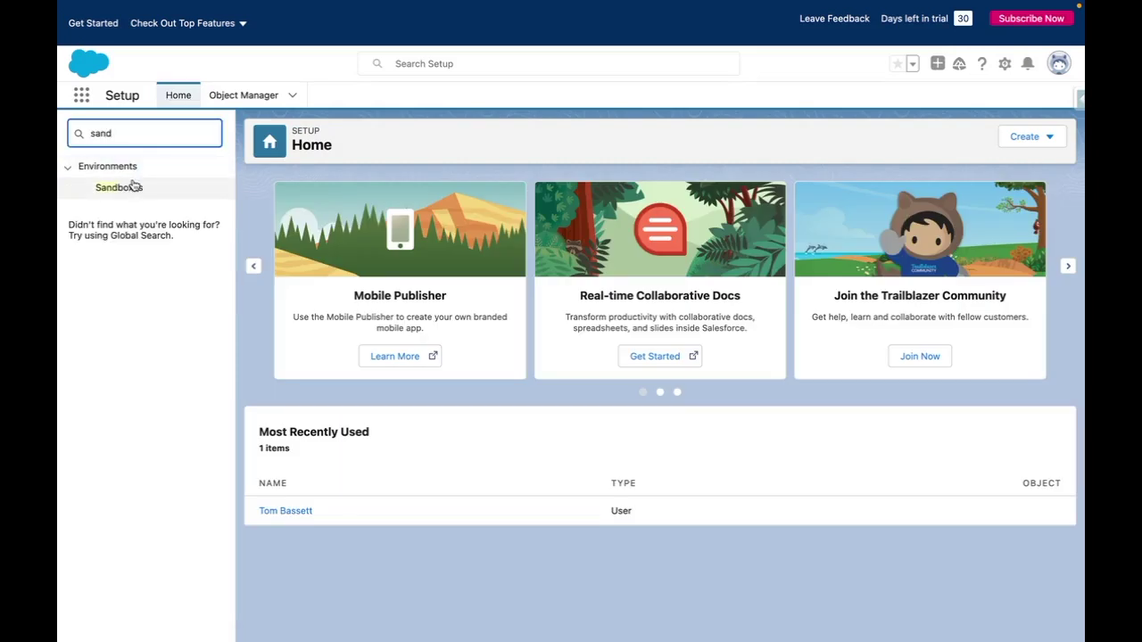
click(134, 185)
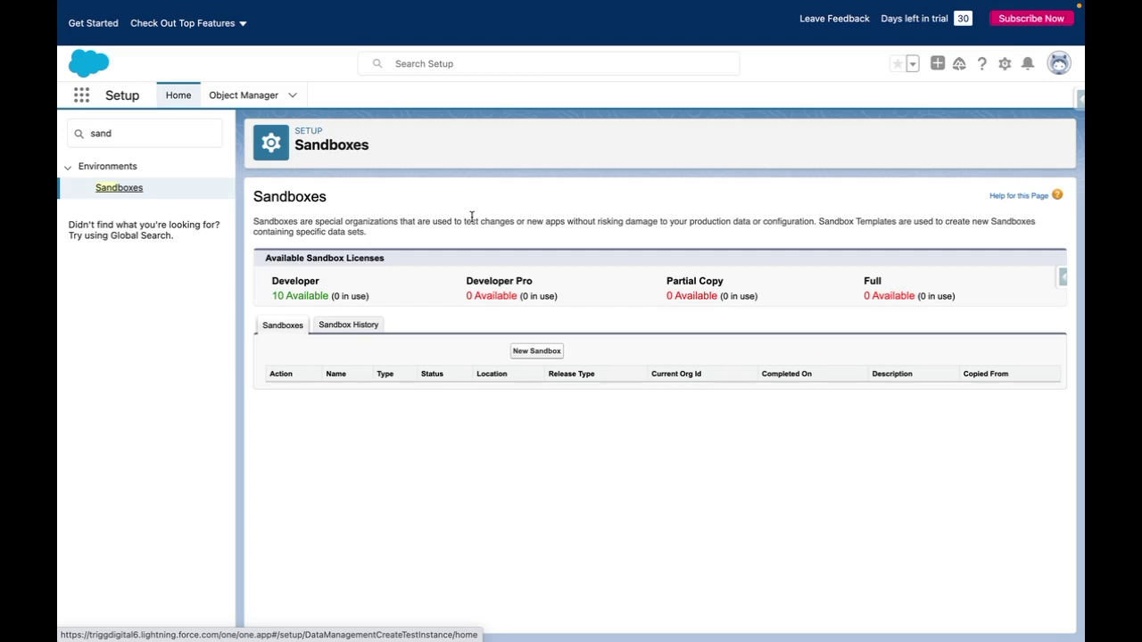
Start a new sandbox named Demo, described 'Demo sandbox created for YouTube channel', created from Production.
click(537, 351)
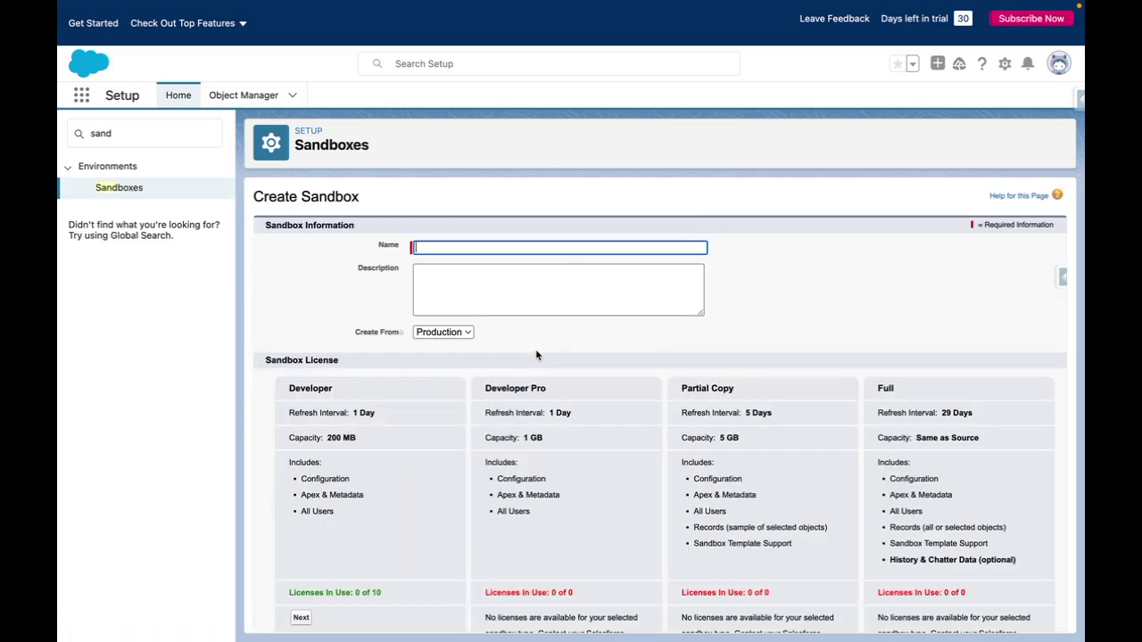
text(Demo)
click(344, 321)
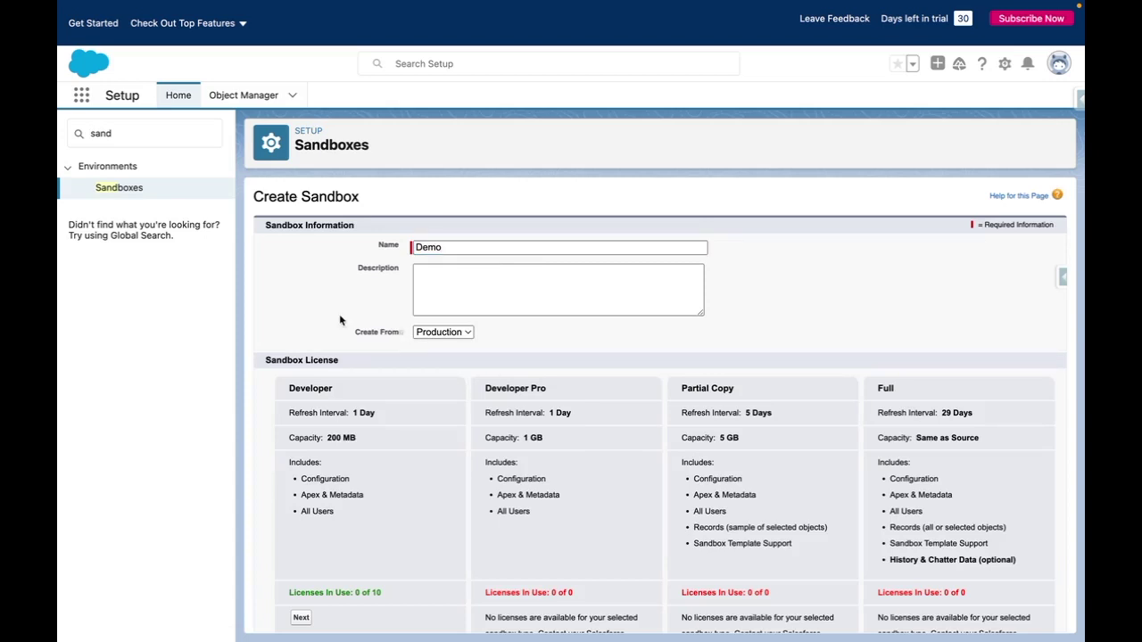
click(451, 279)
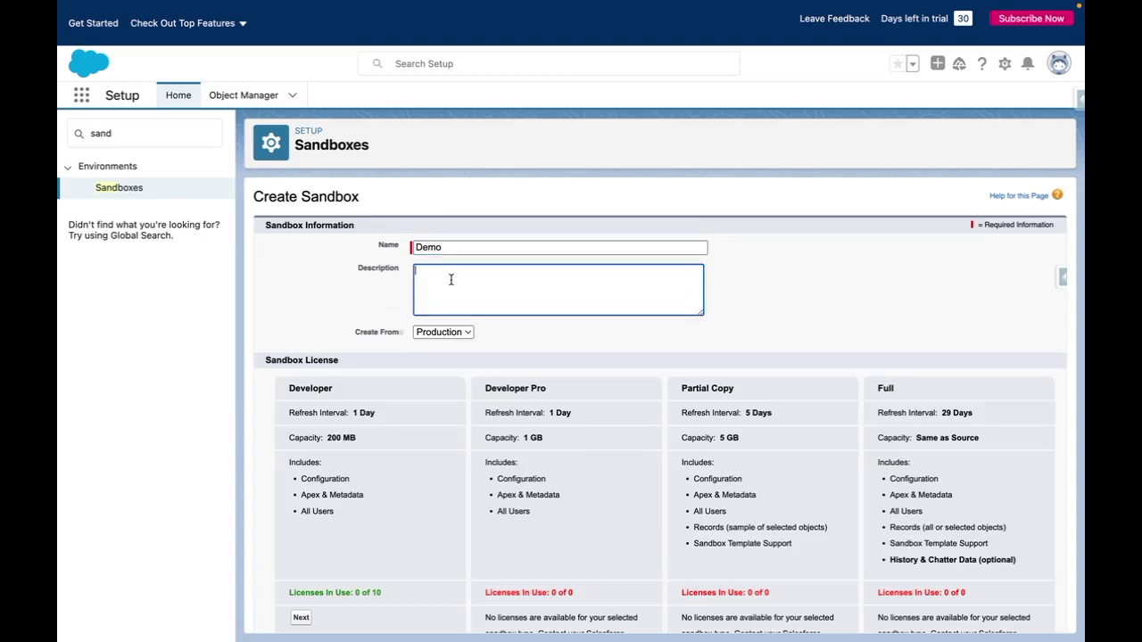
text(Demo )
text(sandbox created for YouTube channel)
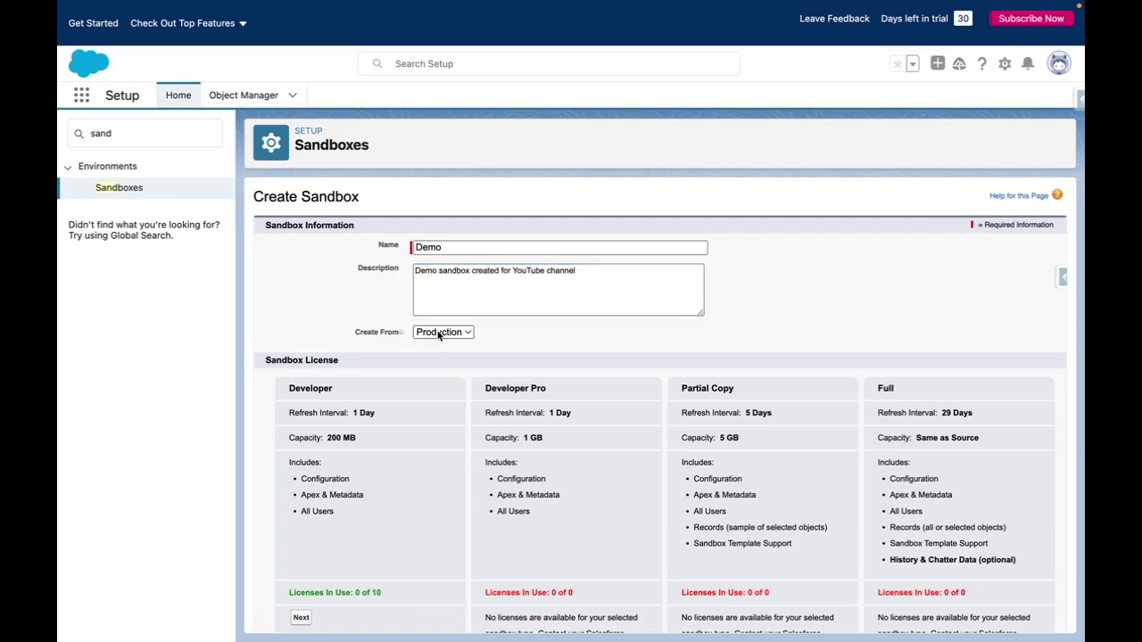
click(437, 332)
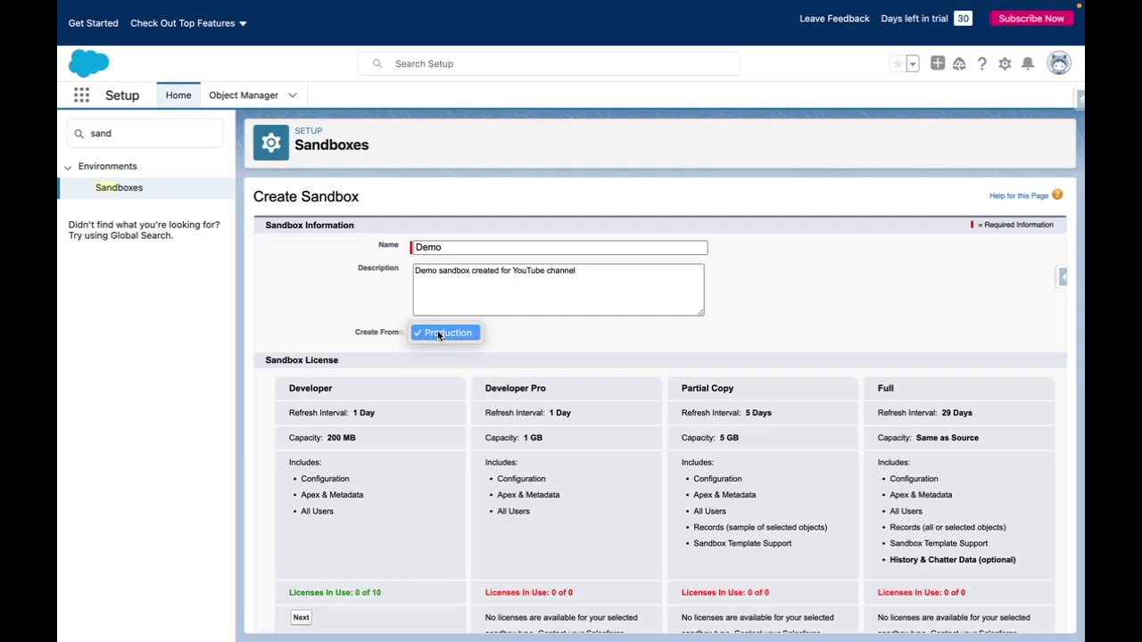
click(330, 319)
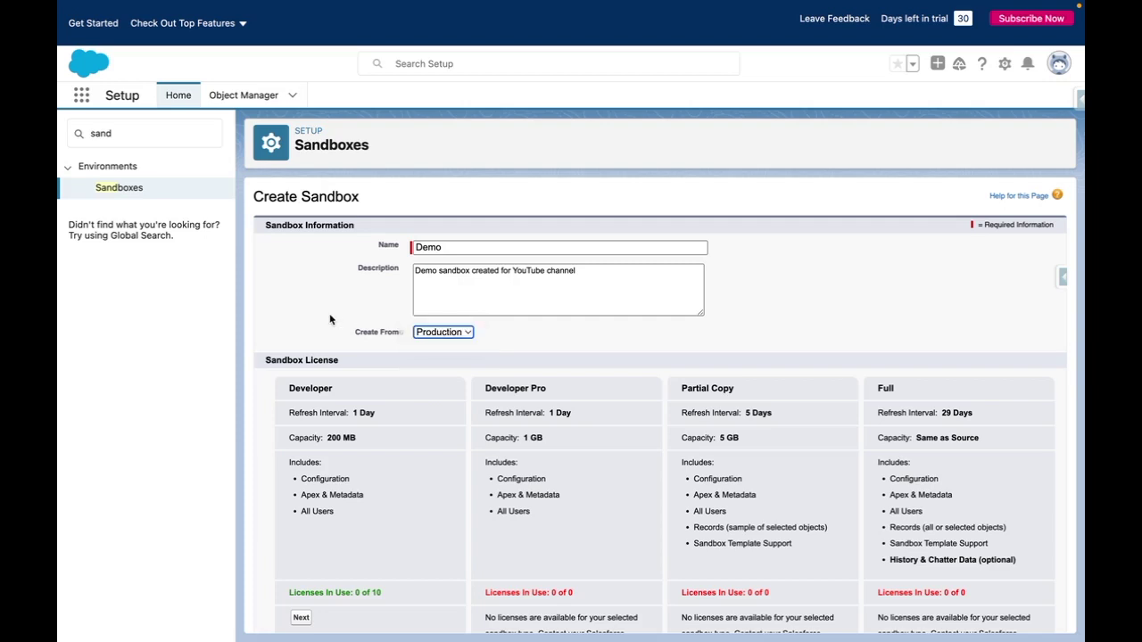
scroll(330, 319, down, 1)
Select the Developer license for Demo and continue to Sandbox Options.
scroll(330, 320, down, 2)
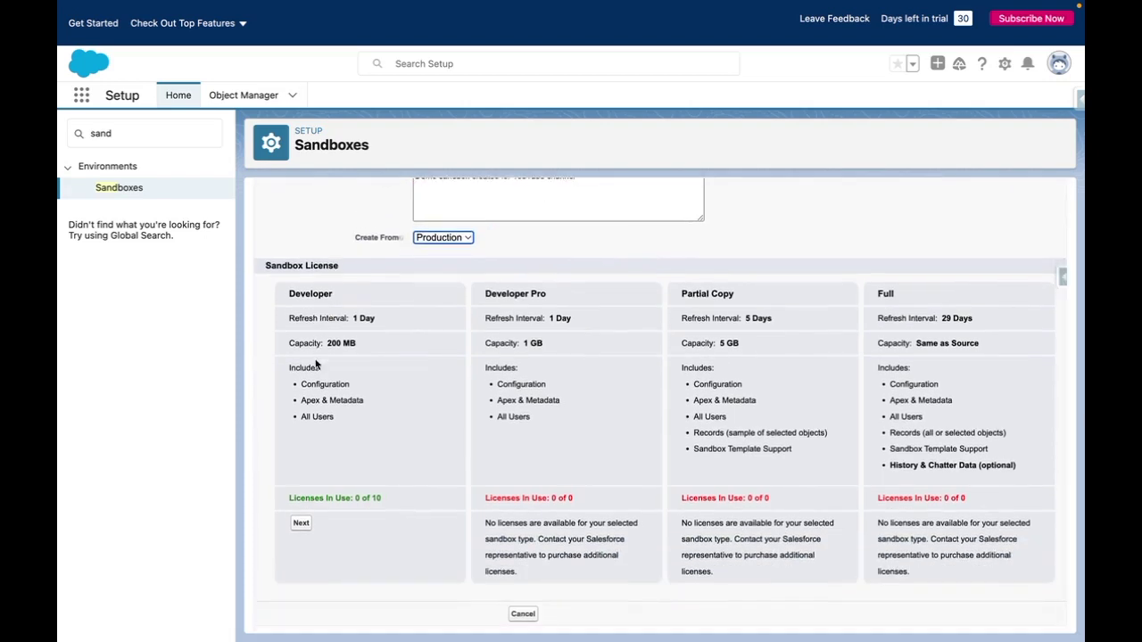
click(304, 527)
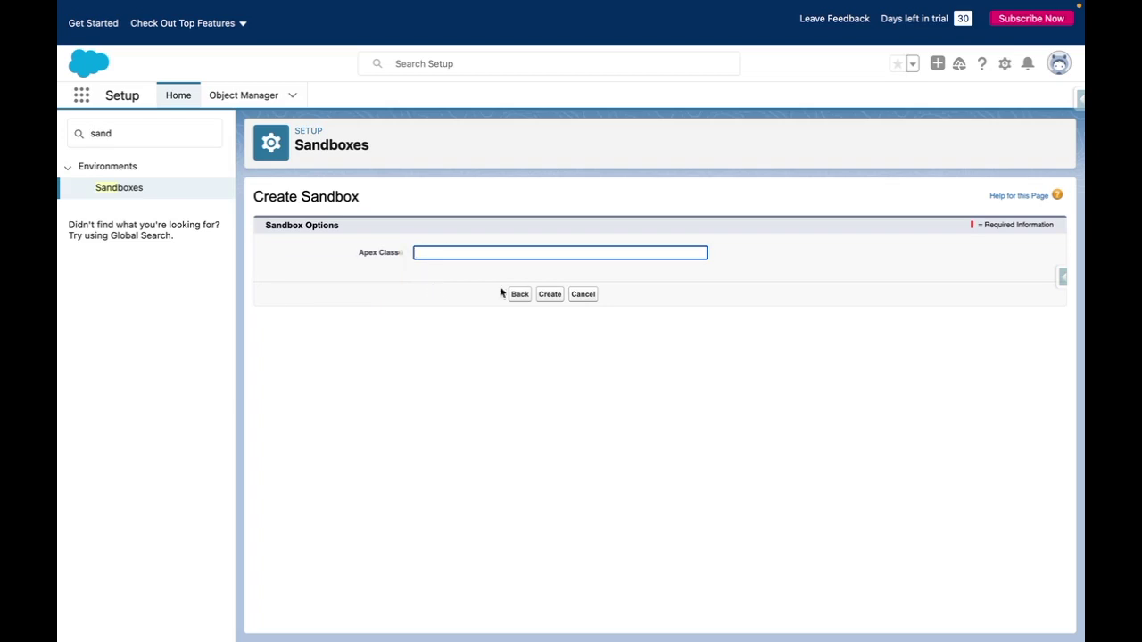
Leave the Apex class blank and create the Demo Developer sandbox.
click(551, 295)
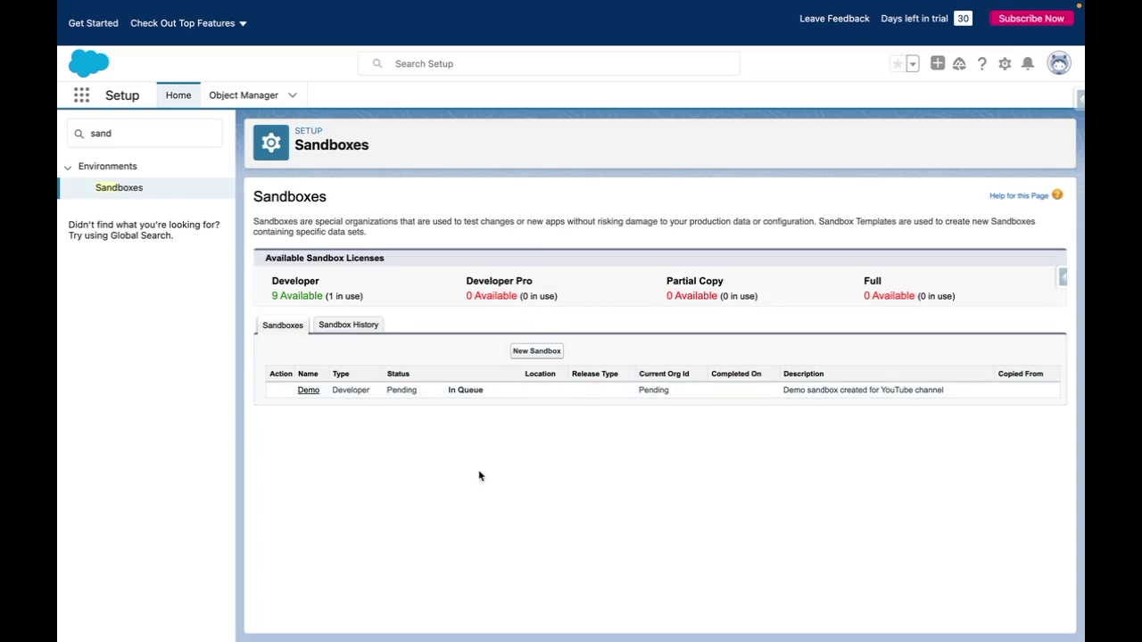
Open the Demo sandbox's detail page, showing Completed status on CS127.
click(307, 391)
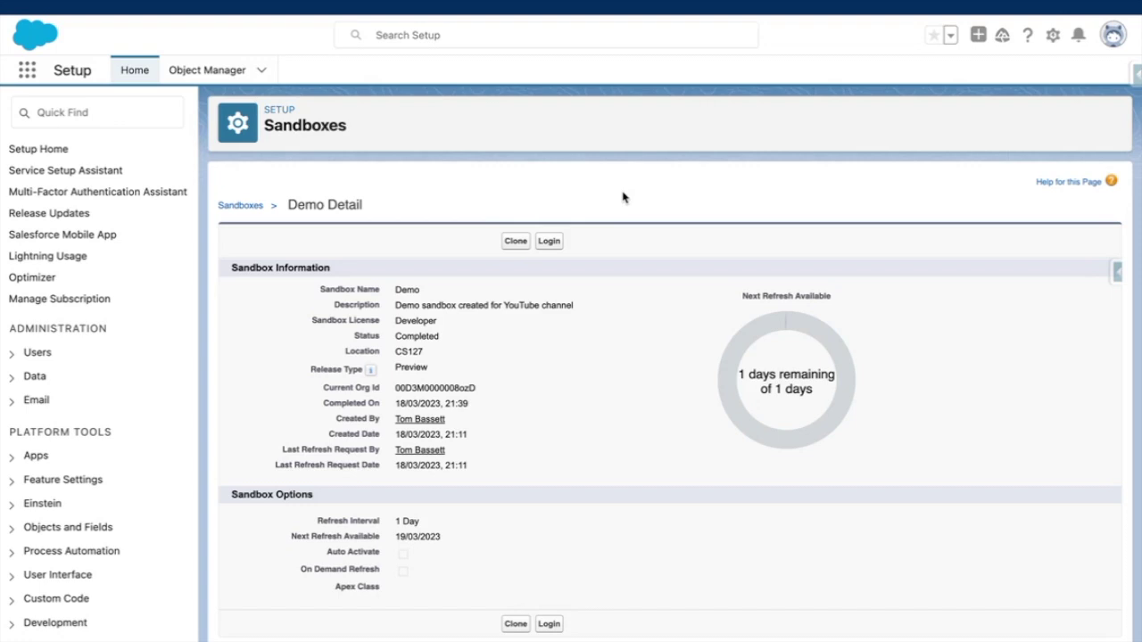
Return via the Sandboxes breadcrumb to the list showing Demo completed.
click(252, 208)
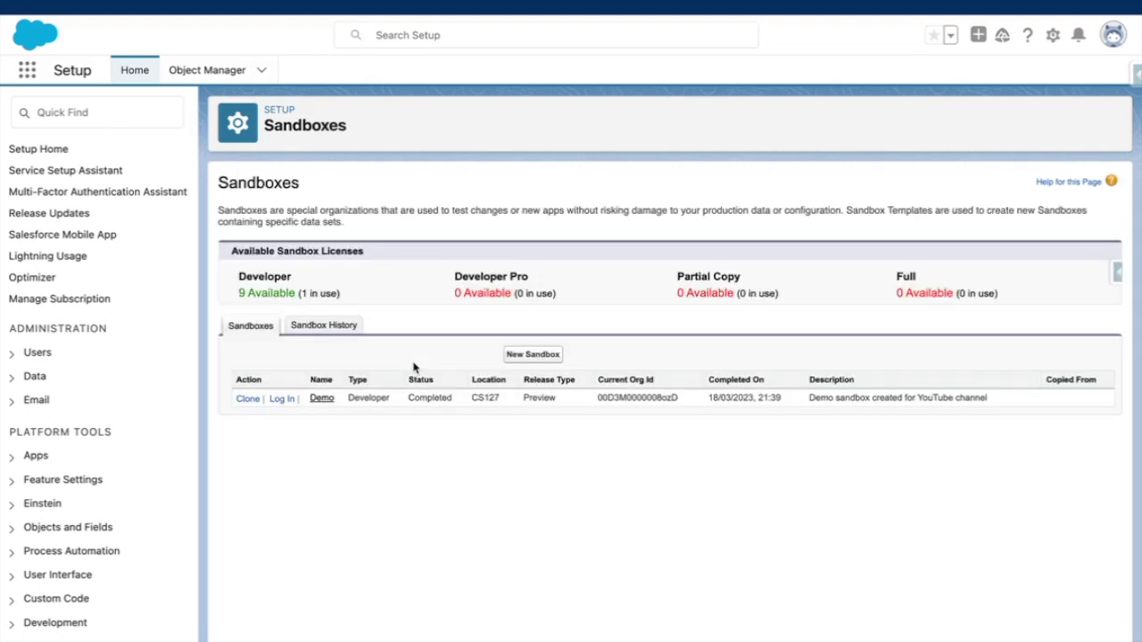